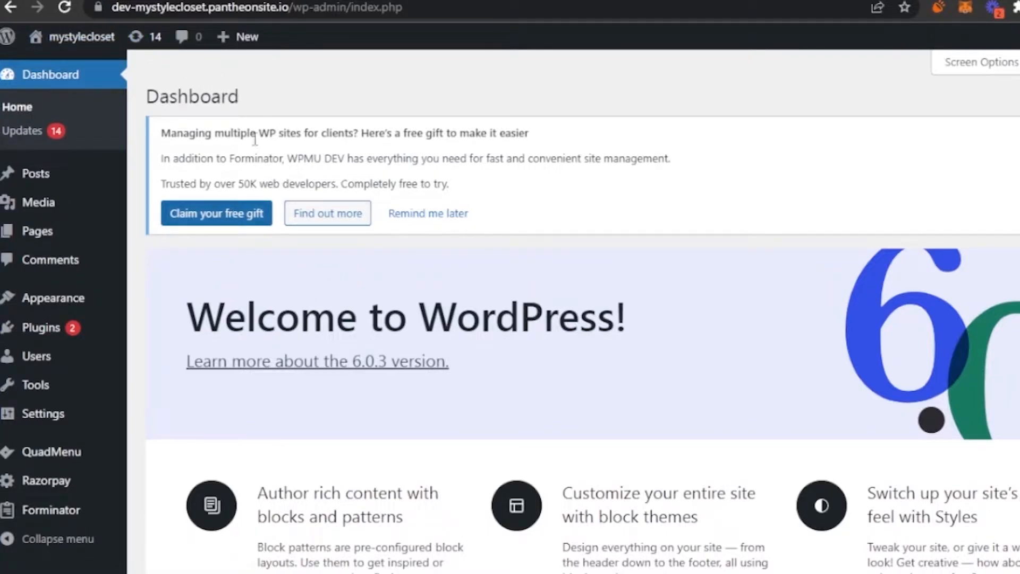
Search the plugin directory for "content view".
{"action": "left_click", "coordinate": [48, 342]}
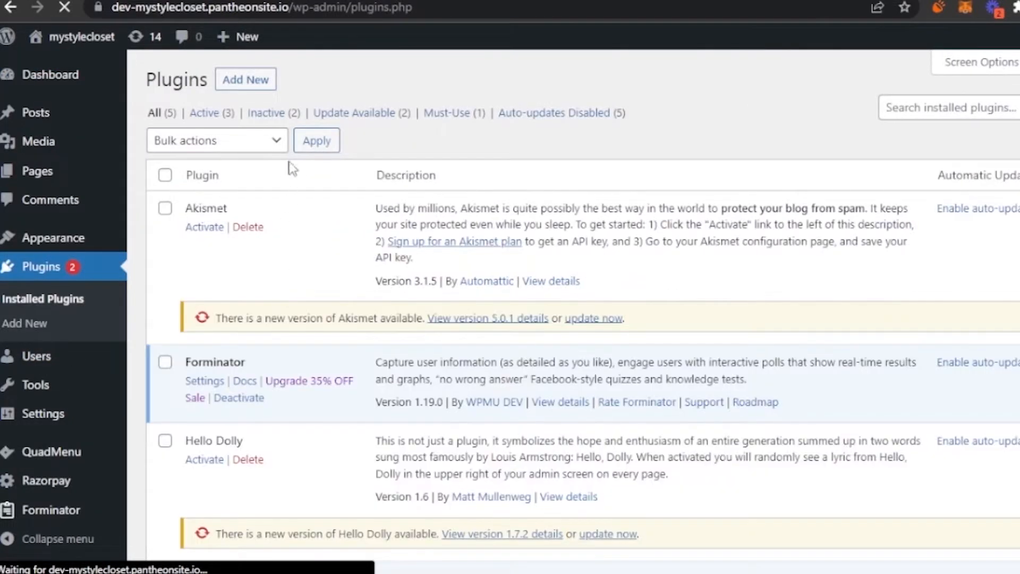
{"action": "left_click", "coordinate": [246, 81]}
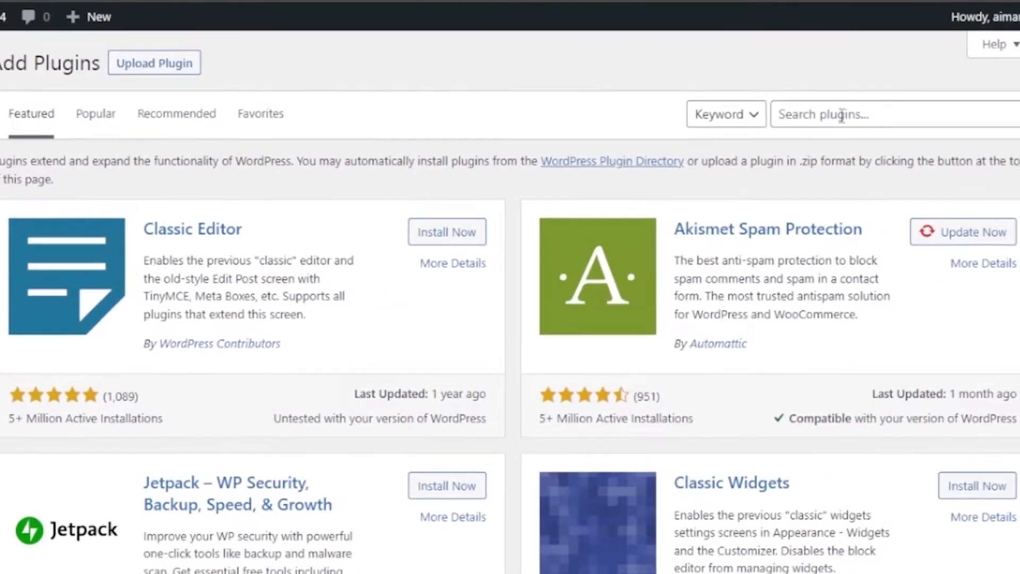
{"action": "left_click", "coordinate": [935, 127]}
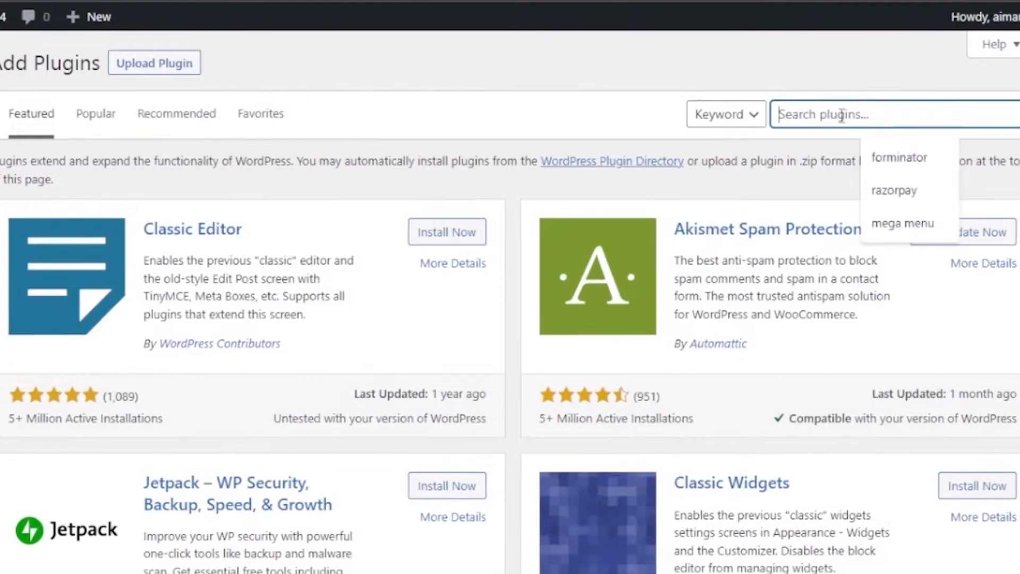
{"action": "type", "text": "content view"}
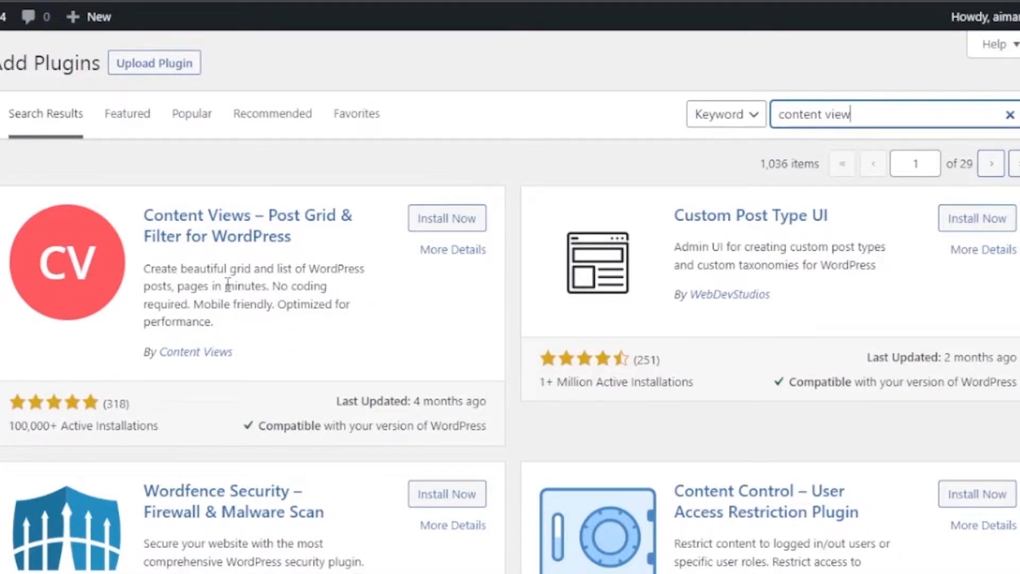
Install and activate the Content Views – Post Grid & Filter for WordPress plugin.
{"action": "left_click", "coordinate": [442, 228]}
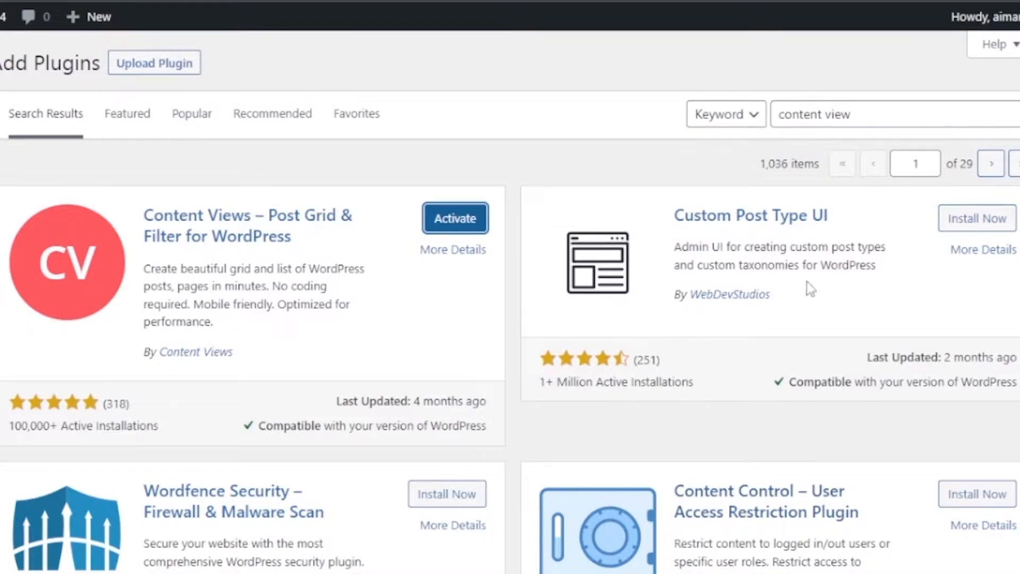
{"action": "scroll", "coordinate": [510, 319], "scroll_direction": "down", "scroll_amount": 20}
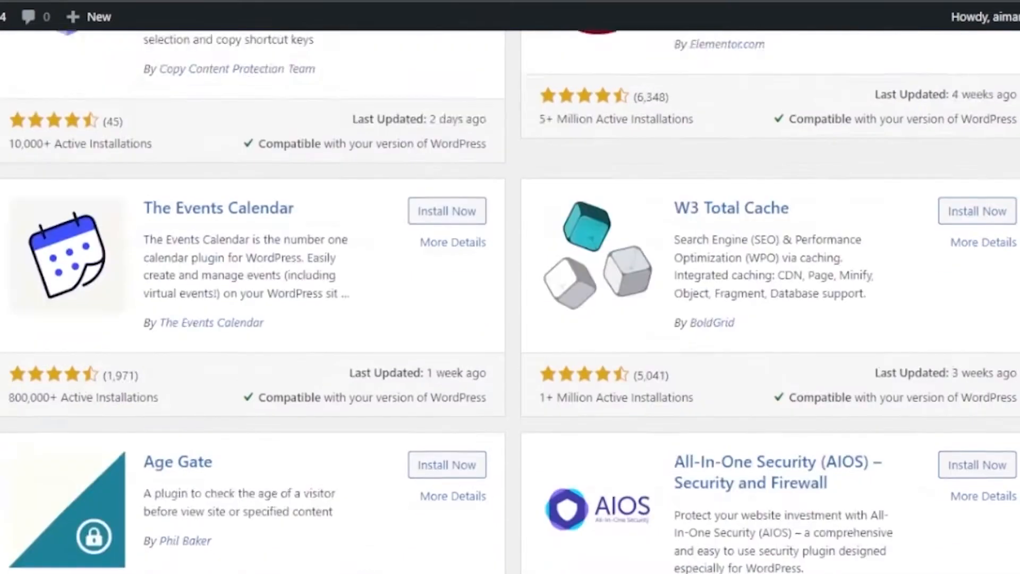
{"action": "scroll", "coordinate": [510, 318], "scroll_direction": "up", "scroll_amount": 20}
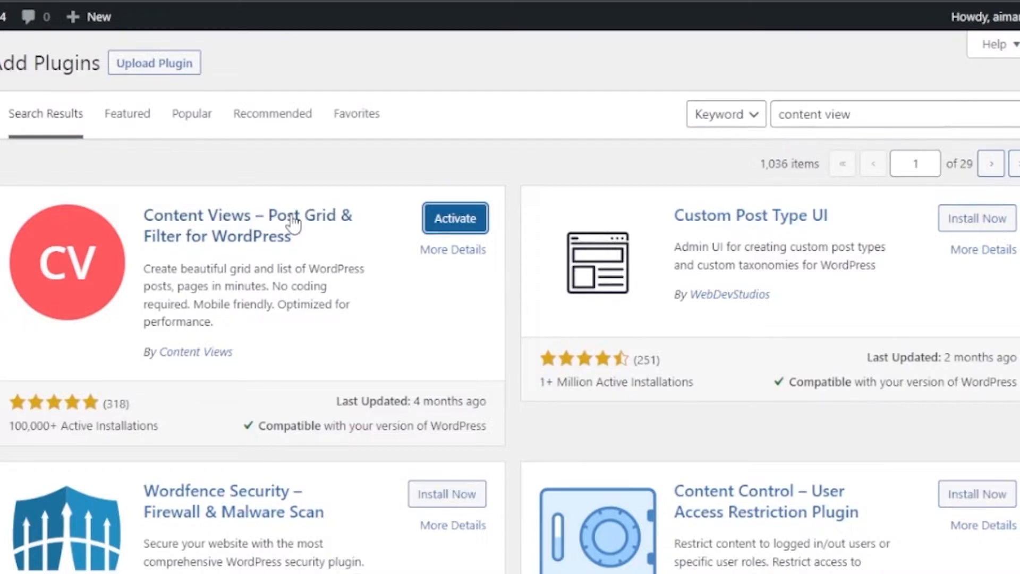
{"action": "left_click", "coordinate": [449, 220]}
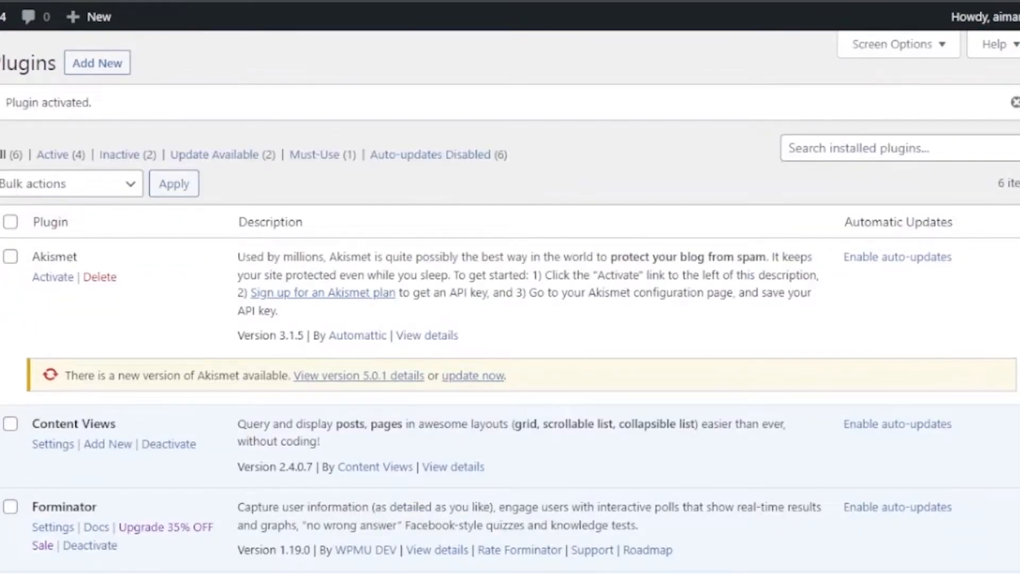
Apply the bulk Activate action to the Content Views plugin in the installed plugins list.
{"action": "scroll", "coordinate": [510, 301], "scroll_direction": "down", "scroll_amount": 5}
{"action": "scroll", "coordinate": [510, 301], "scroll_direction": "up", "scroll_amount": 3}
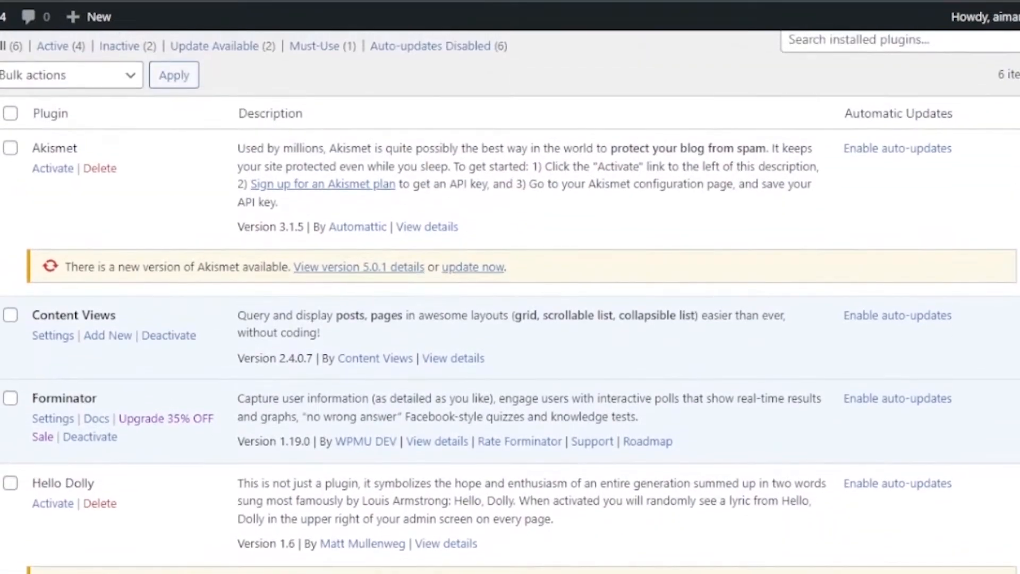
{"action": "scroll", "coordinate": [510, 301], "scroll_direction": "down", "scroll_amount": 5}
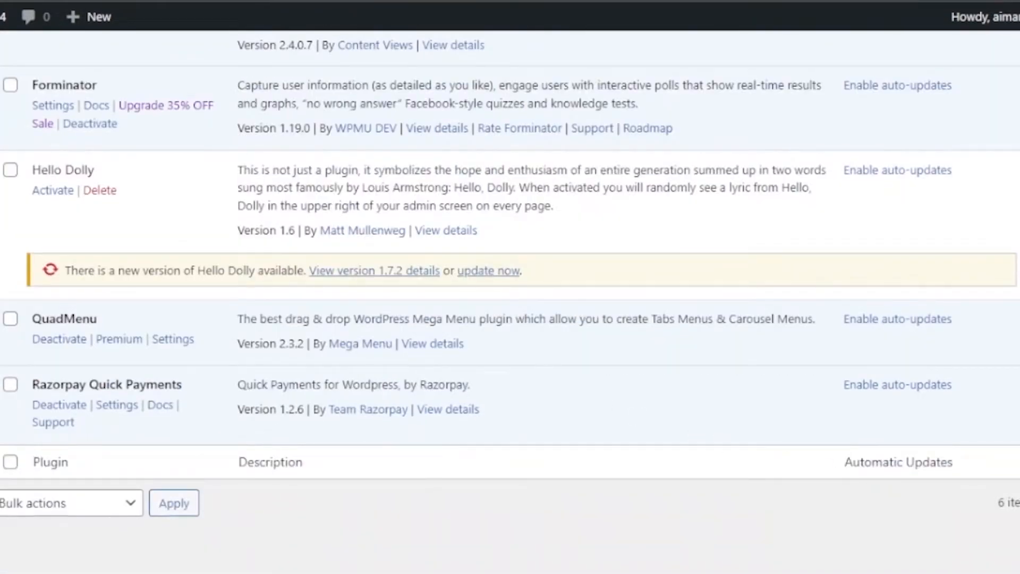
{"action": "scroll", "coordinate": [510, 297], "scroll_direction": "up", "scroll_amount": 3}
{"action": "left_click", "coordinate": [10, 179]}
{"action": "scroll", "coordinate": [261, 142], "scroll_direction": "up", "scroll_amount": 3}
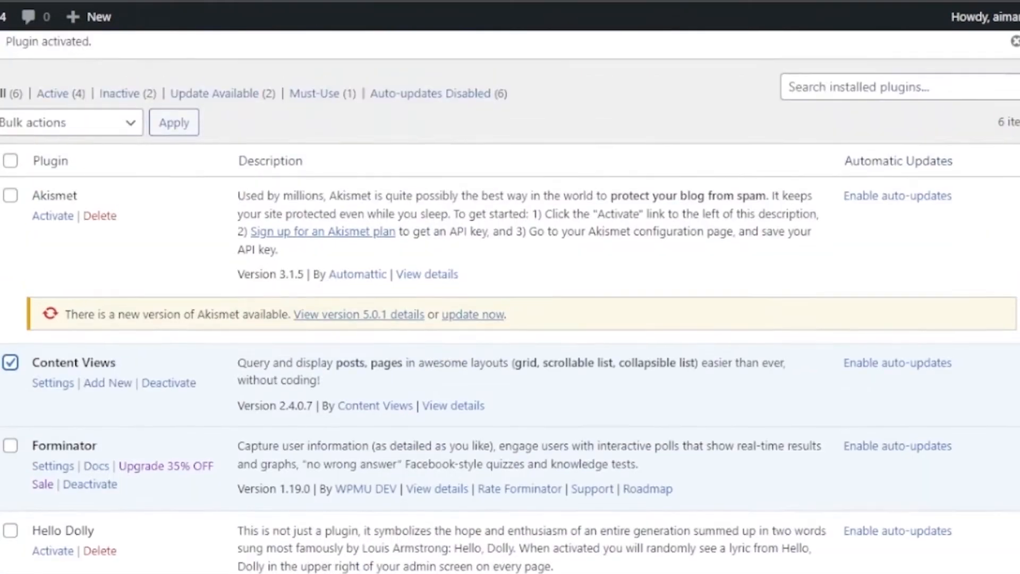
{"action": "left_click", "coordinate": [126, 137]}
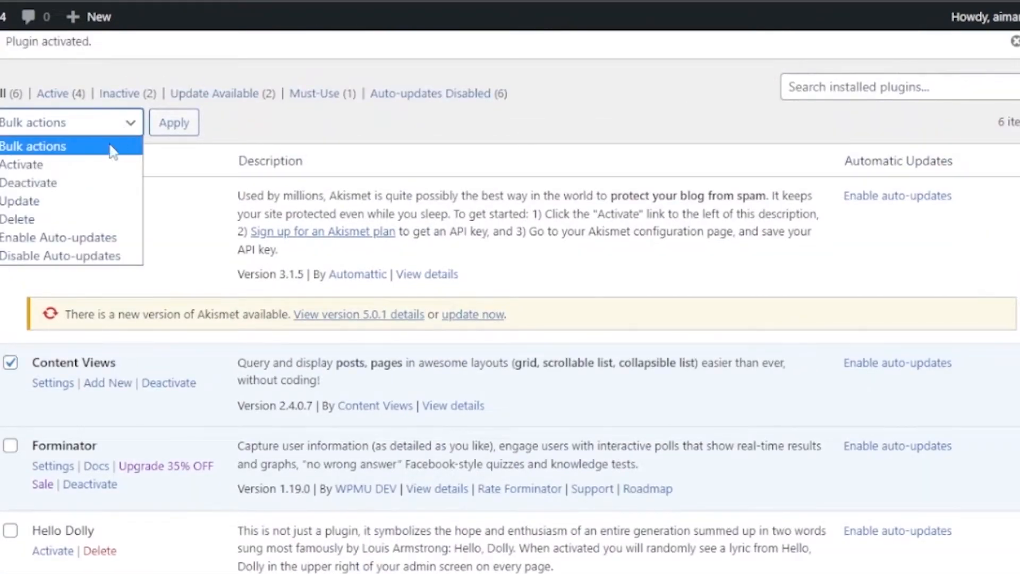
{"action": "left_click", "coordinate": [72, 160]}
{"action": "left_click", "coordinate": [182, 134]}
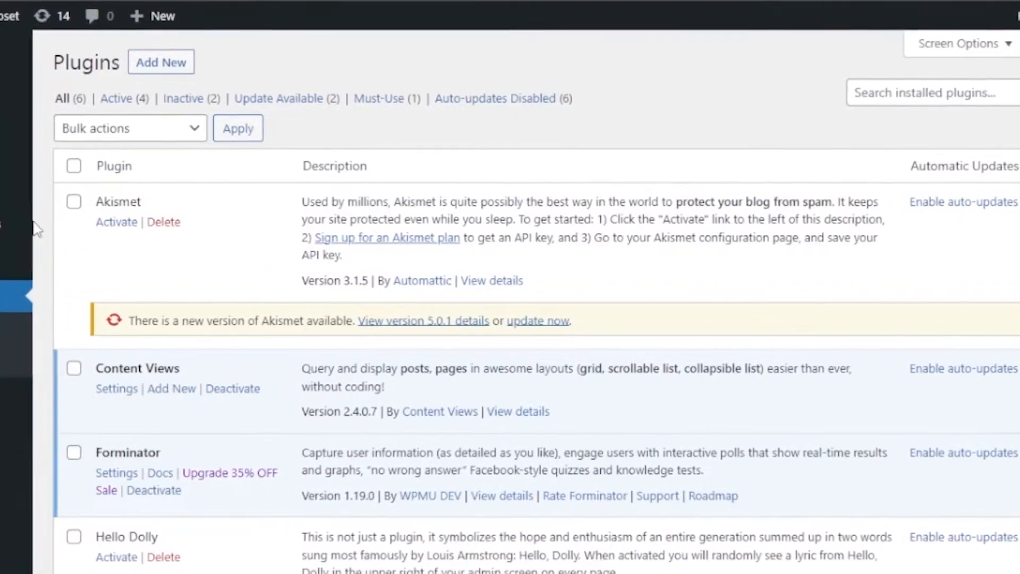
Start a new view in Content Views and title it "mock view".
{"action": "scroll", "coordinate": [584, 319], "scroll_direction": "down", "scroll_amount": 2}
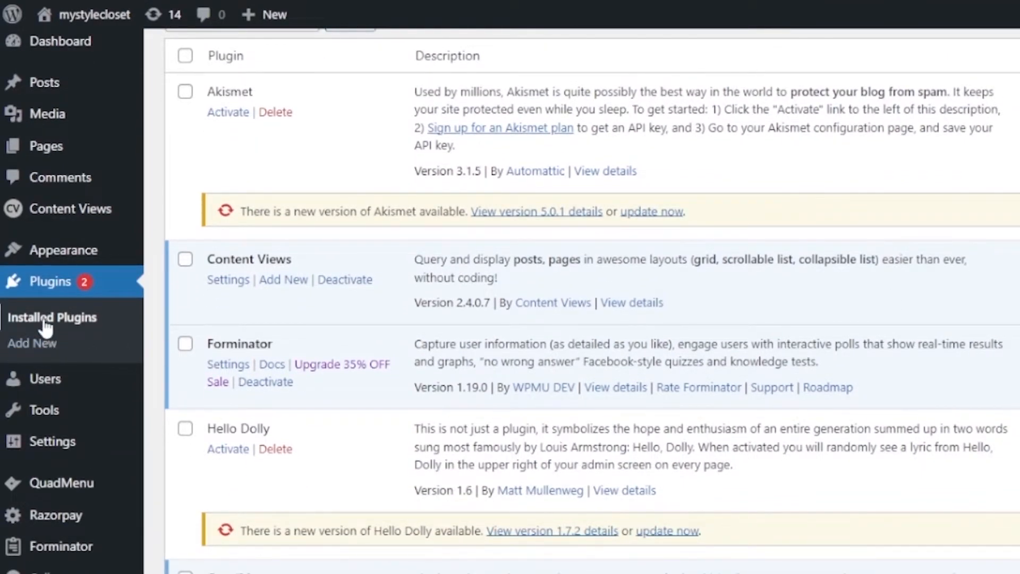
{"action": "scroll", "coordinate": [42, 317], "scroll_direction": "up", "scroll_amount": 2}
{"action": "mouse_move", "coordinate": [69, 230]}
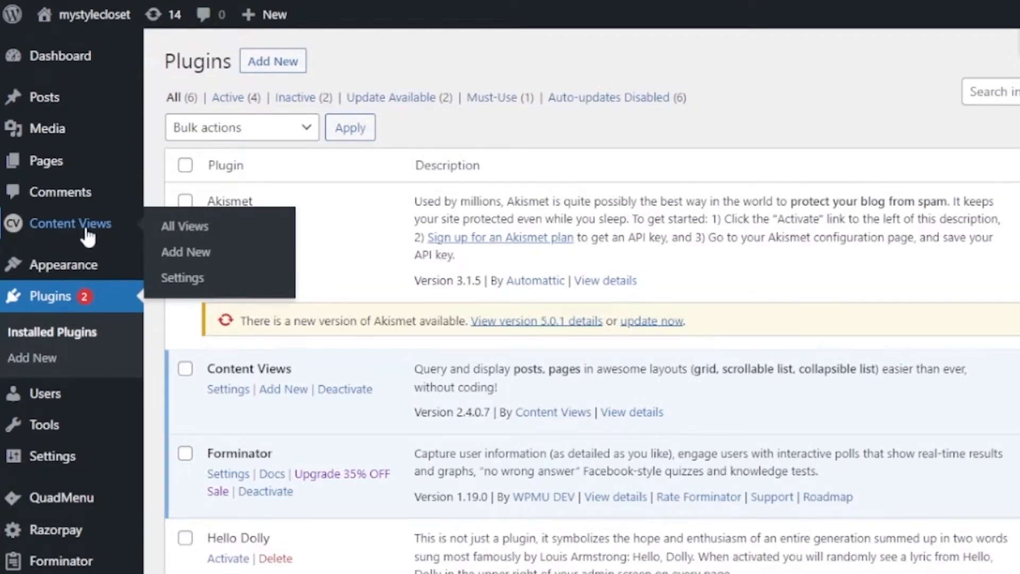
{"action": "left_click", "coordinate": [85, 225]}
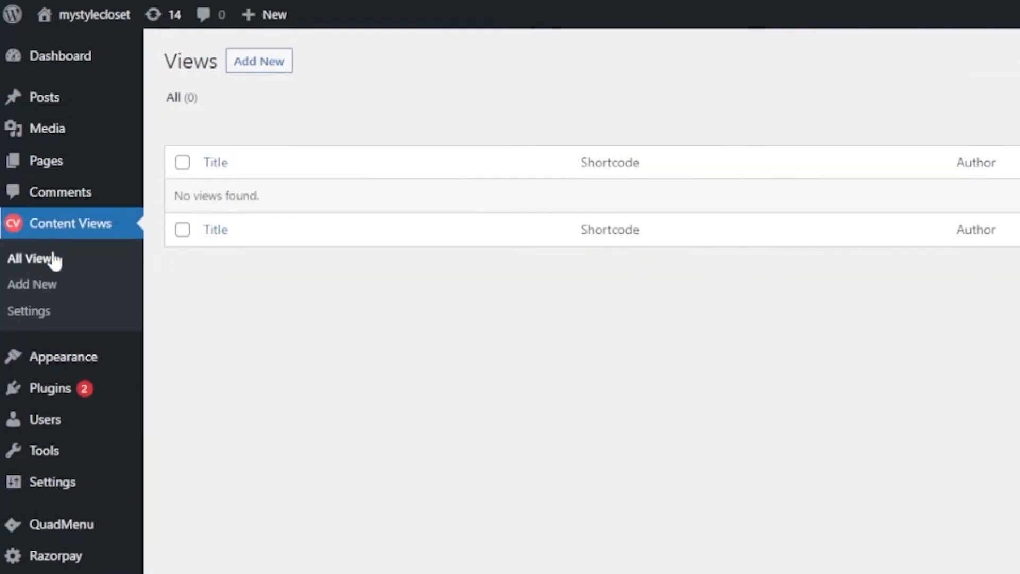
{"action": "left_click", "coordinate": [24, 290]}
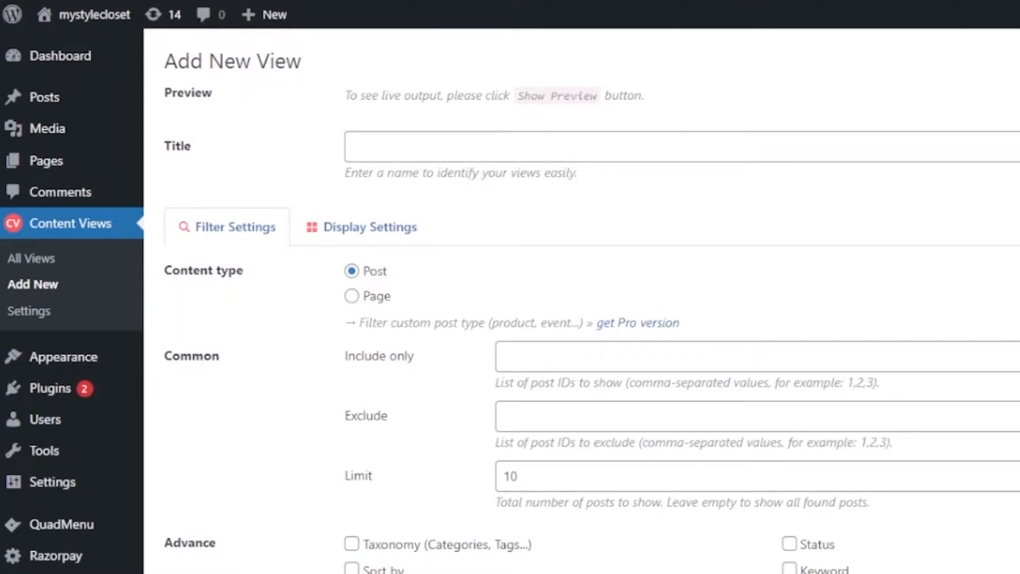
{"action": "left_click", "coordinate": [400, 147]}
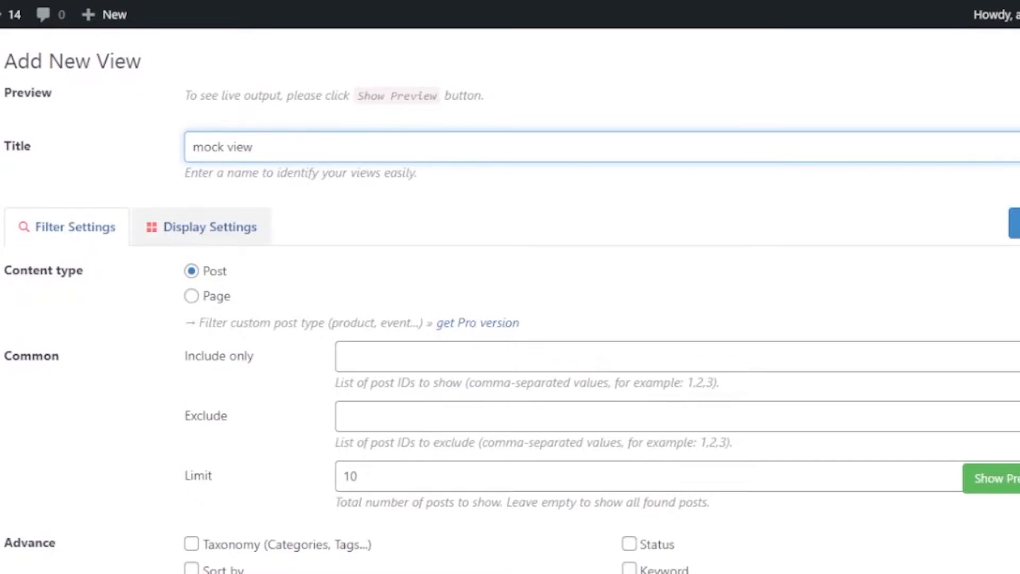
Filter the view to include only post IDs 1,2,3,4,5,6,9,10 and exclude 7,8,11,12,13,14,15.
{"action": "scroll", "coordinate": [510, 298], "scroll_direction": "down", "scroll_amount": 3}
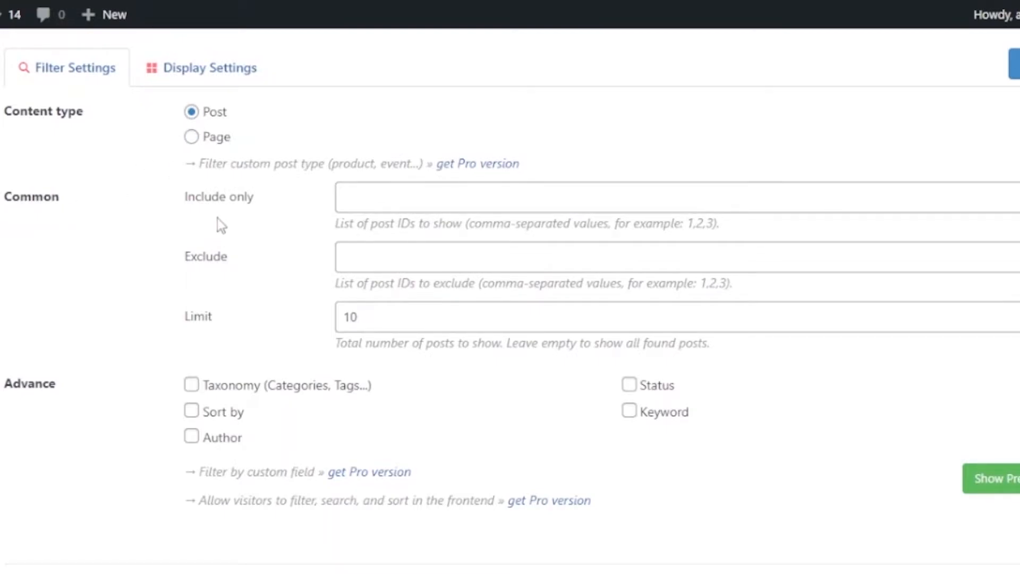
{"action": "left_click", "coordinate": [362, 196]}
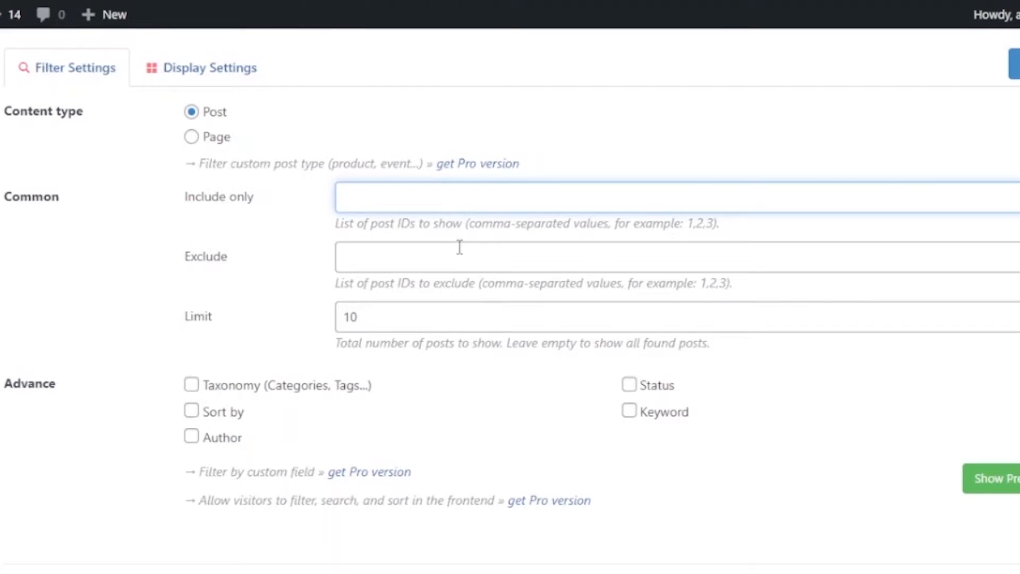
{"action": "type", "text": "1,2,3,4,5,6,9,10"}
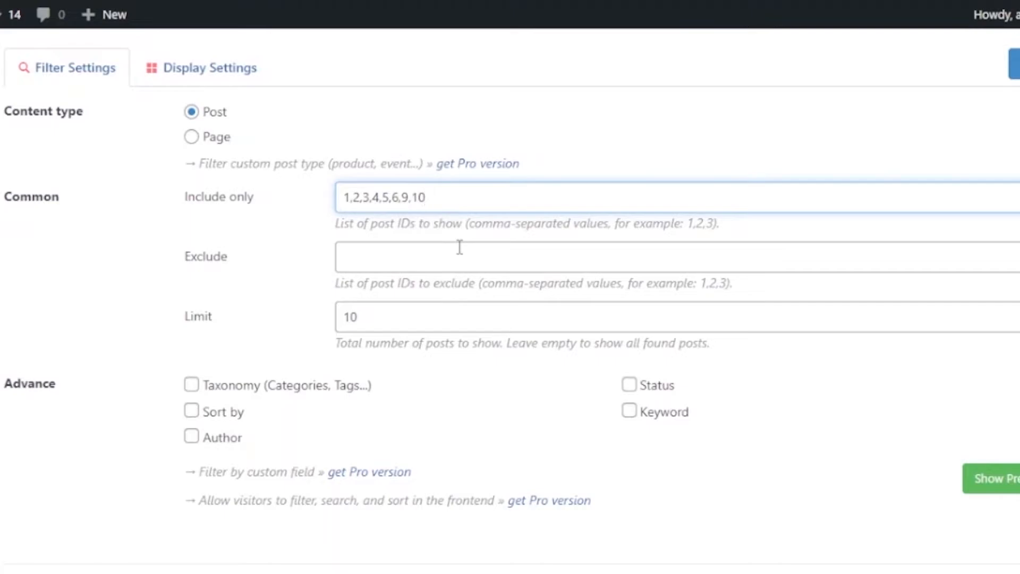
{"action": "left_click", "coordinate": [459, 247]}
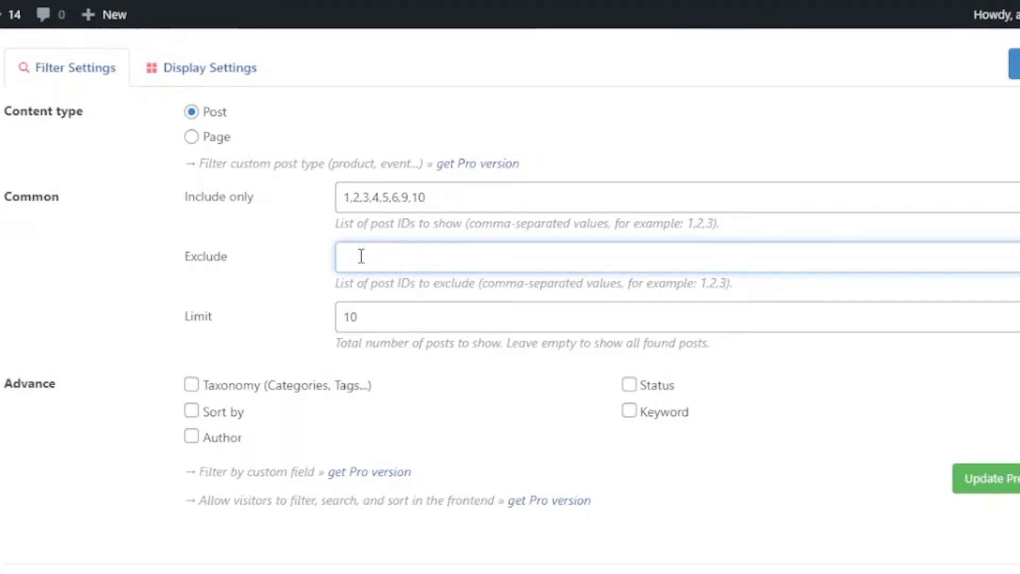
{"action": "type", "text": "7,8,11,12,13,14,15"}
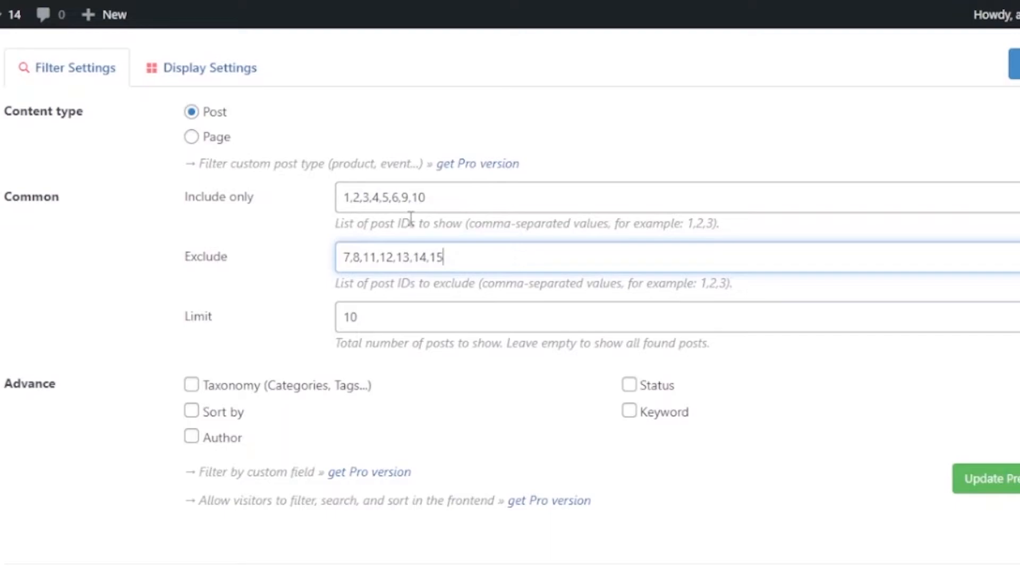
Try a post limit of 15, and set the limit back to 10.
{"action": "left_click", "coordinate": [388, 329]}
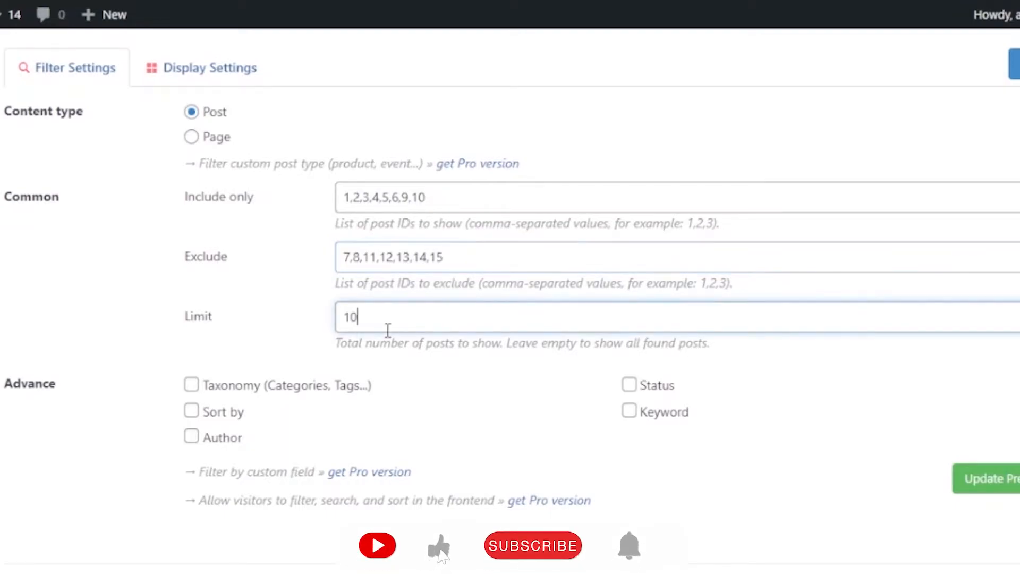
{"action": "key", "text": "BackSpace"}
{"action": "type", "text": "5"}
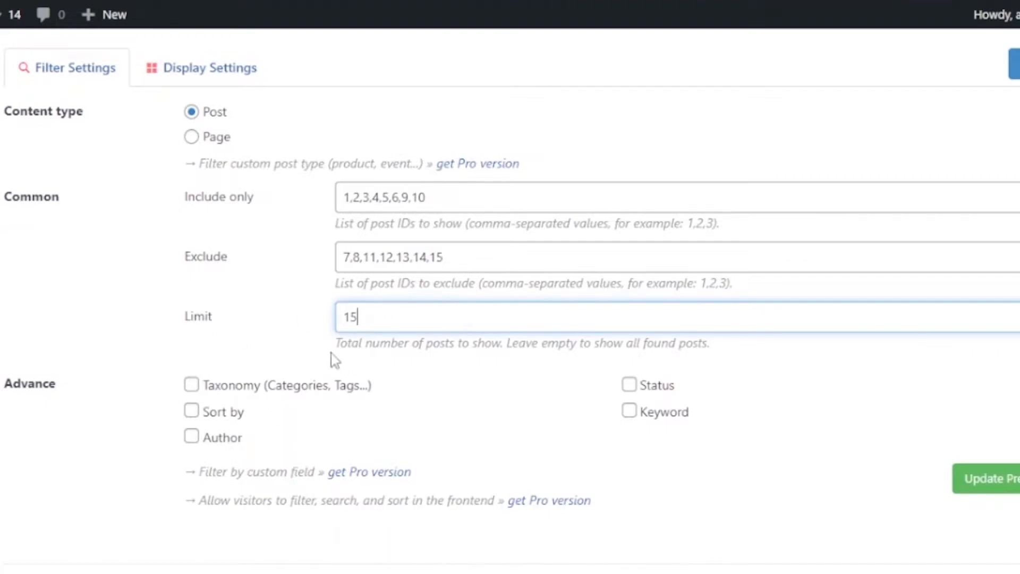
{"action": "type", "text": "0"}
Enable sorting by Published date in the view's advanced filters and save the view.
{"action": "scroll", "coordinate": [340, 404], "scroll_direction": "down", "scroll_amount": 2}
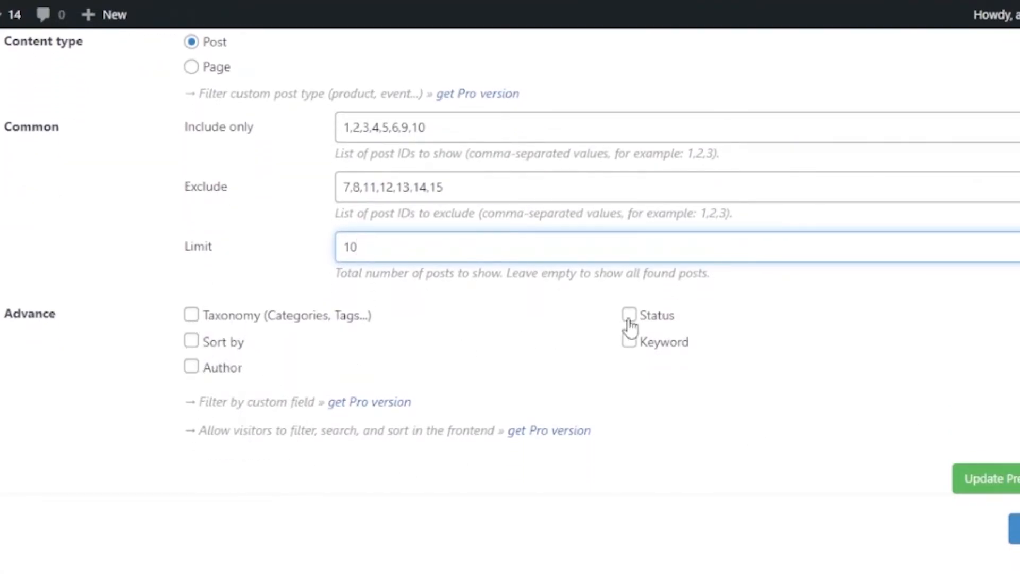
{"action": "left_click", "coordinate": [191, 340]}
{"action": "scroll", "coordinate": [225, 477], "scroll_direction": "down", "scroll_amount": 5}
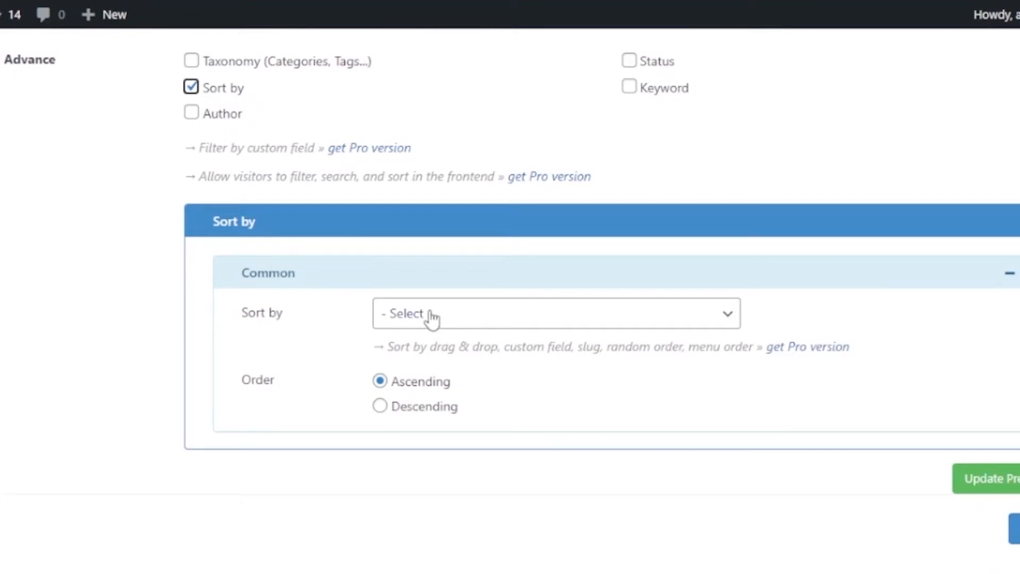
{"action": "left_click", "coordinate": [729, 318]}
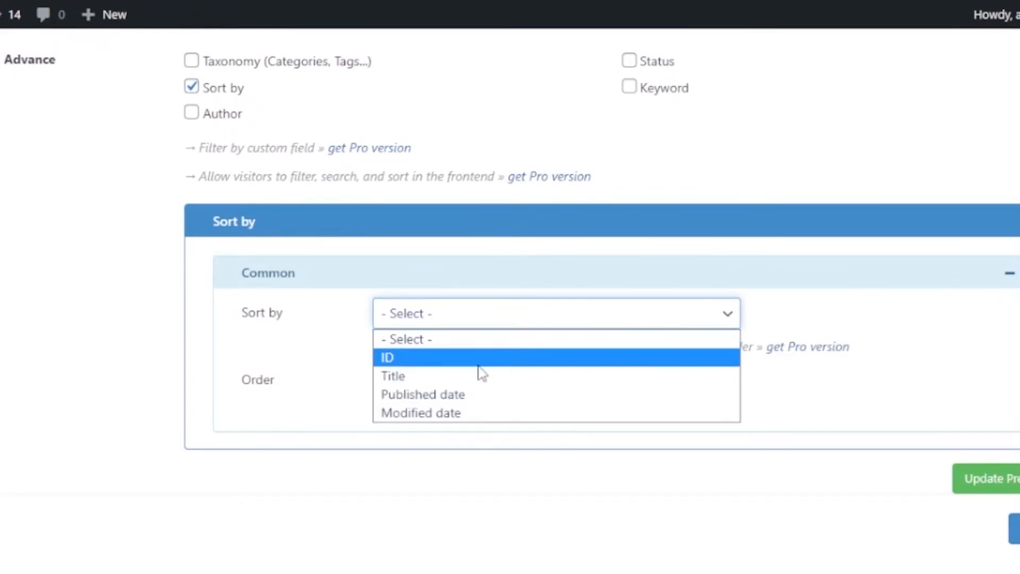
{"action": "left_click", "coordinate": [451, 399]}
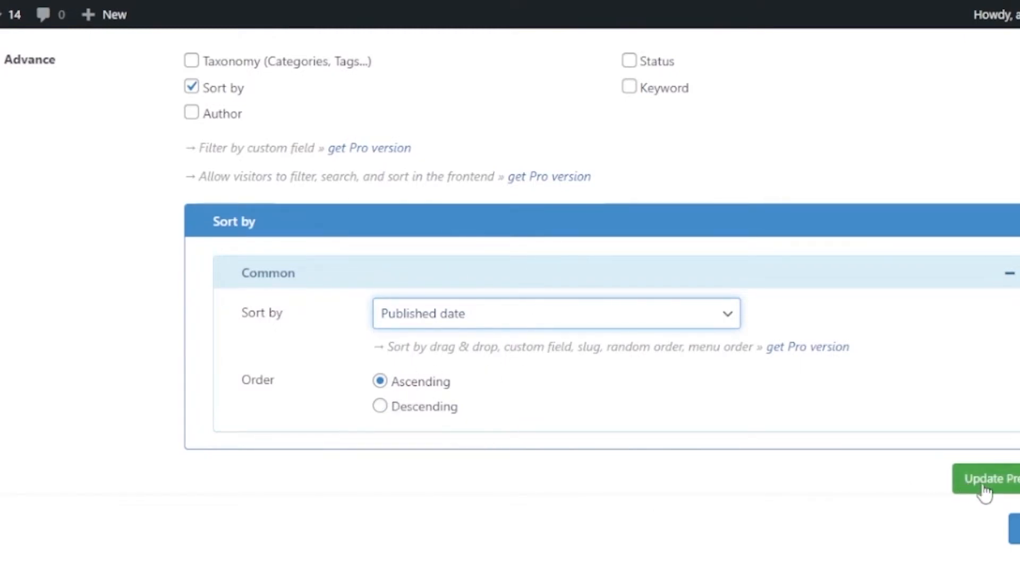
{"action": "left_click", "coordinate": [1015, 528]}
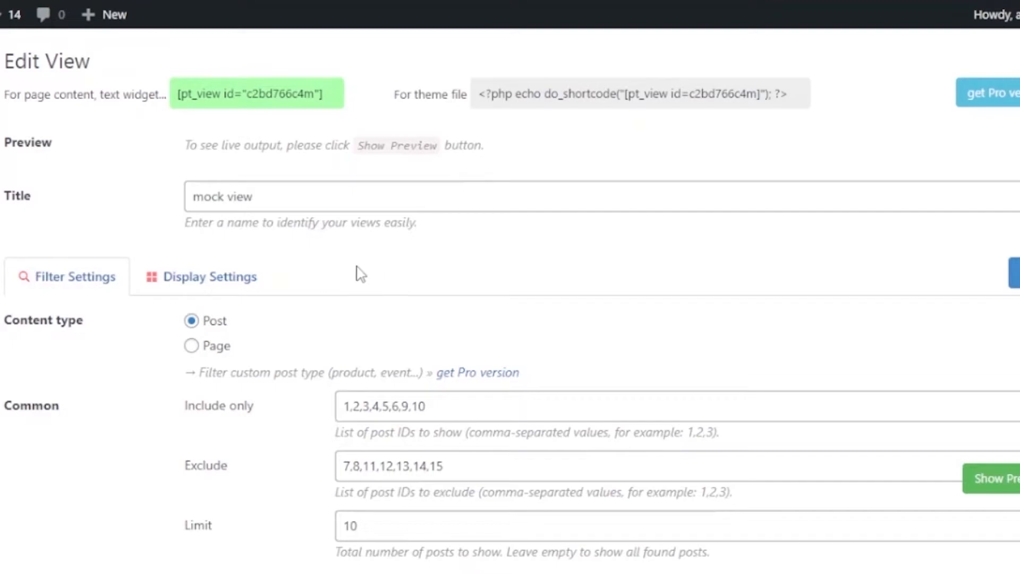
Set the grid layout's items per row to 4, with 4 on tablet and 2 on mobile.
{"action": "left_click", "coordinate": [194, 284]}
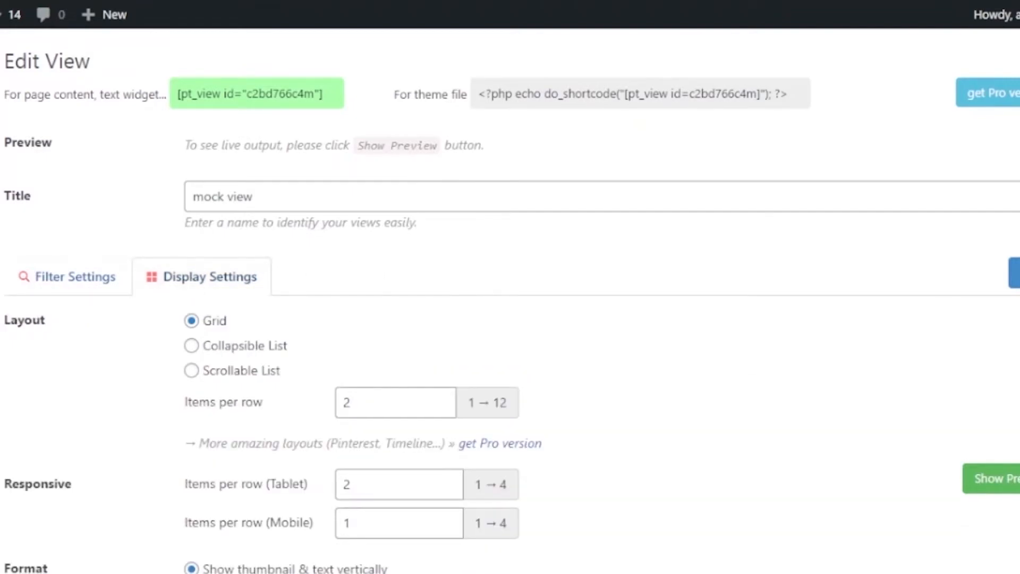
{"action": "scroll", "coordinate": [193, 284], "scroll_direction": "down", "scroll_amount": 4}
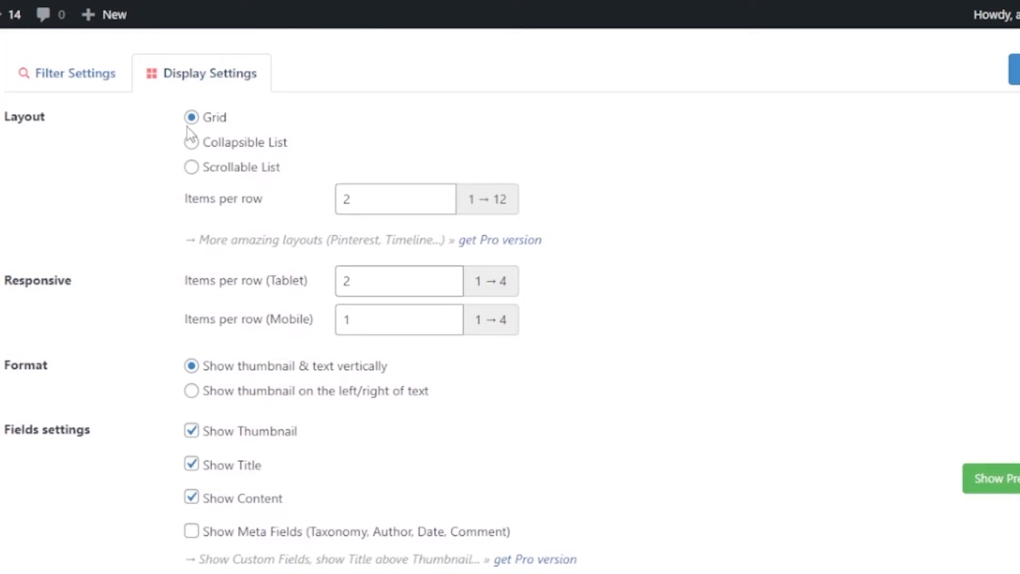
{"action": "double_click", "coordinate": [442, 196]}
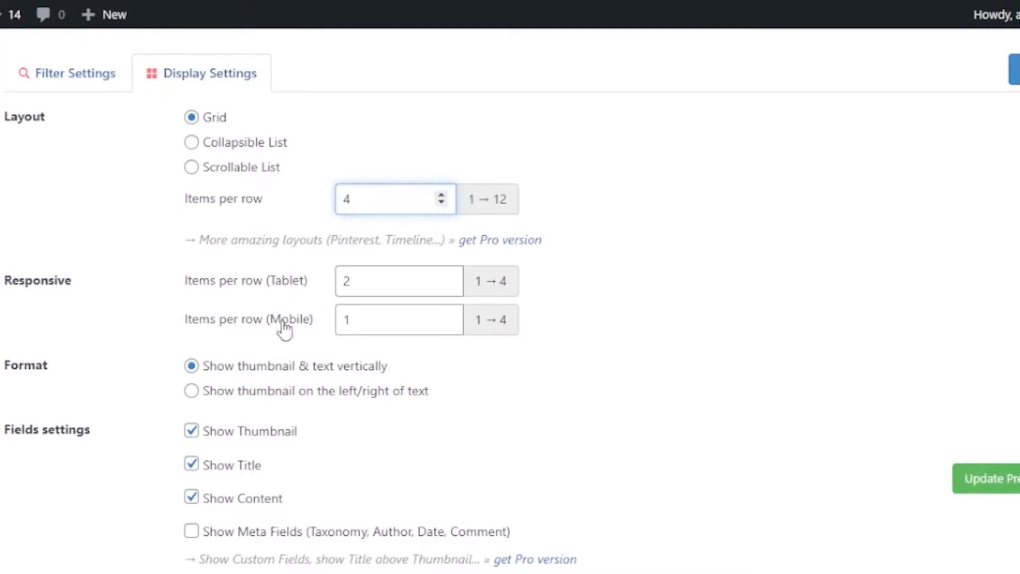
{"action": "left_click", "coordinate": [449, 277]}
{"action": "left_click", "coordinate": [448, 277]}
{"action": "left_click", "coordinate": [448, 316]}
{"action": "left_click", "coordinate": [449, 316]}
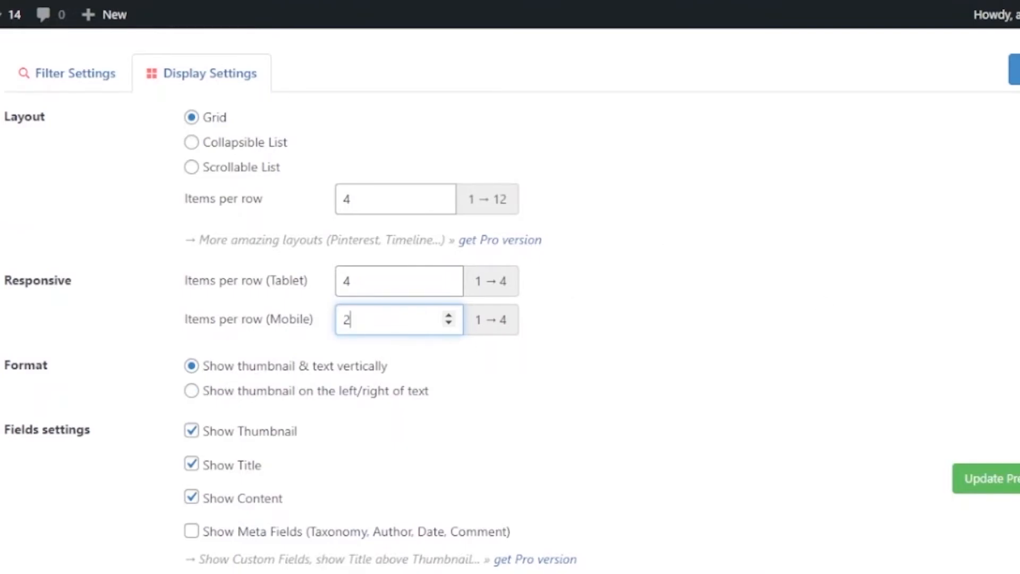
{"action": "scroll", "coordinate": [509, 308], "scroll_direction": "down", "scroll_amount": 3}
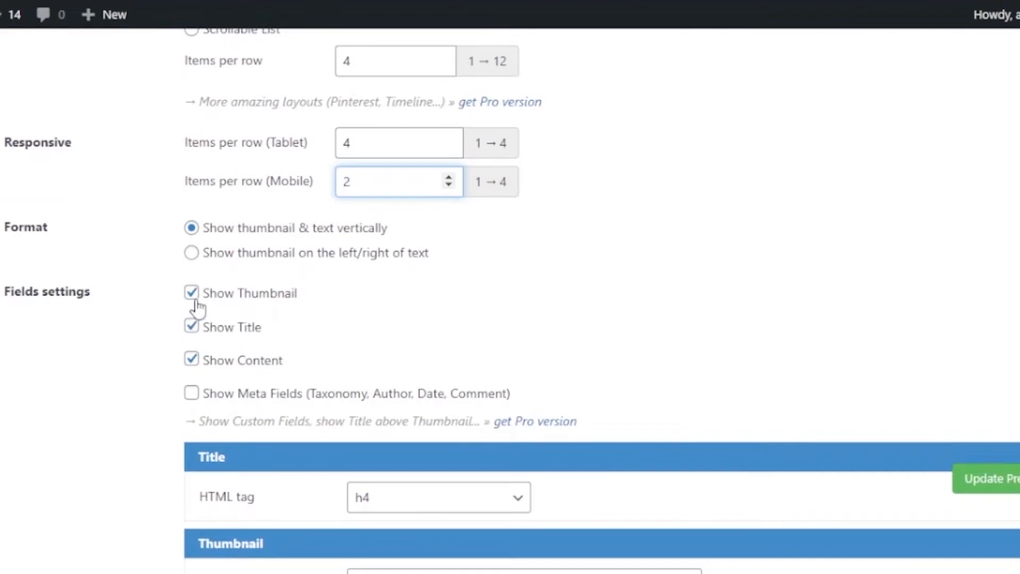
Hide the content field while showing the thumbnail and title, and keep h4 as the title's HTML tag.
{"action": "left_click", "coordinate": [192, 327]}
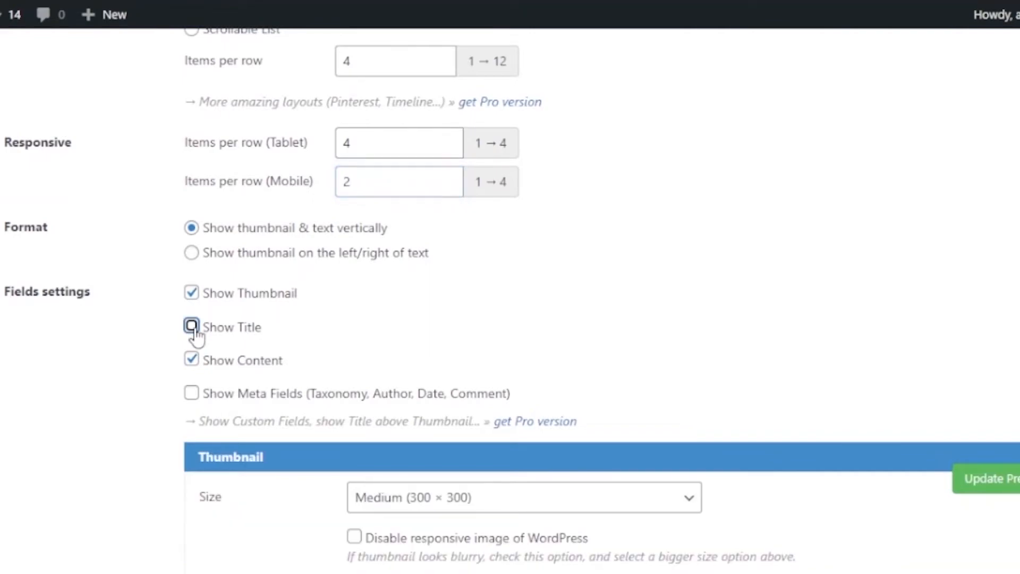
{"action": "left_click", "coordinate": [192, 360]}
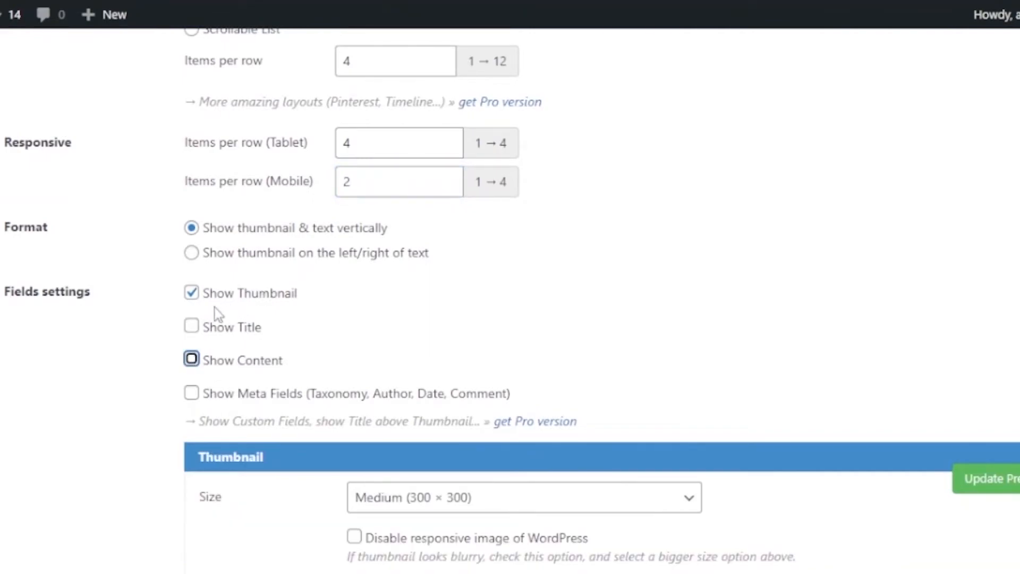
{"action": "left_click", "coordinate": [192, 326]}
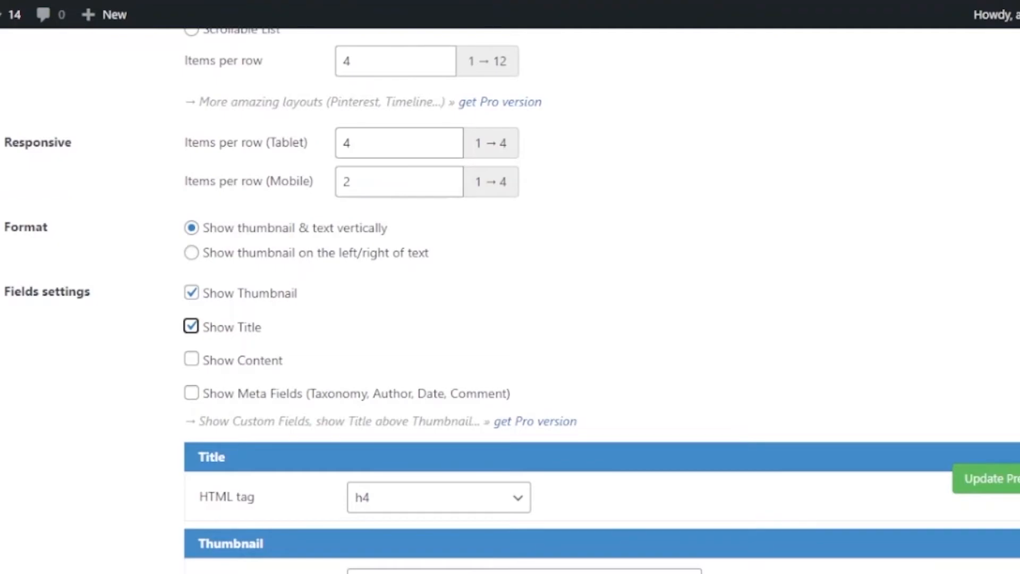
{"action": "scroll", "coordinate": [727, 245], "scroll_direction": "down", "scroll_amount": 5}
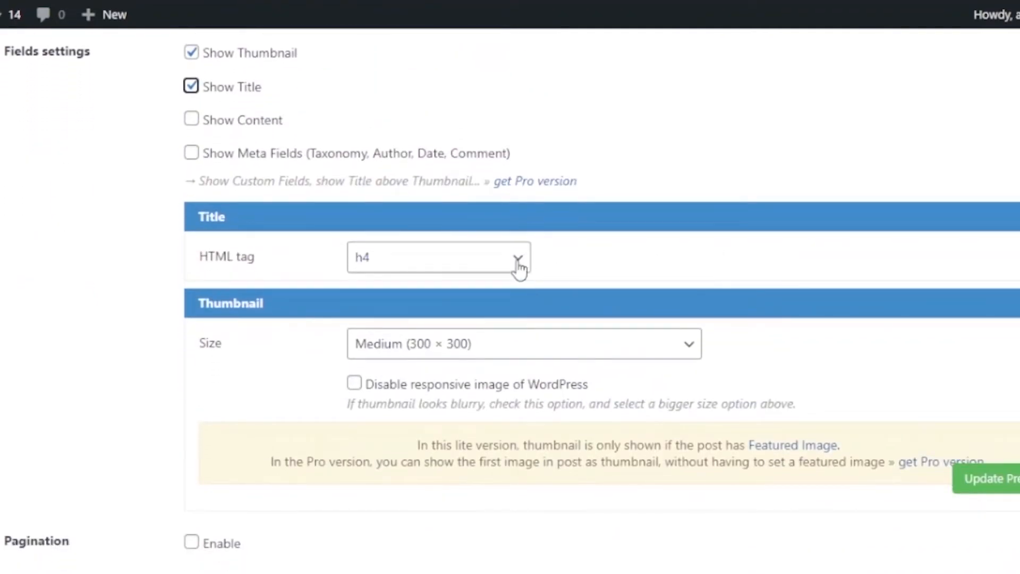
{"action": "left_click", "coordinate": [519, 269]}
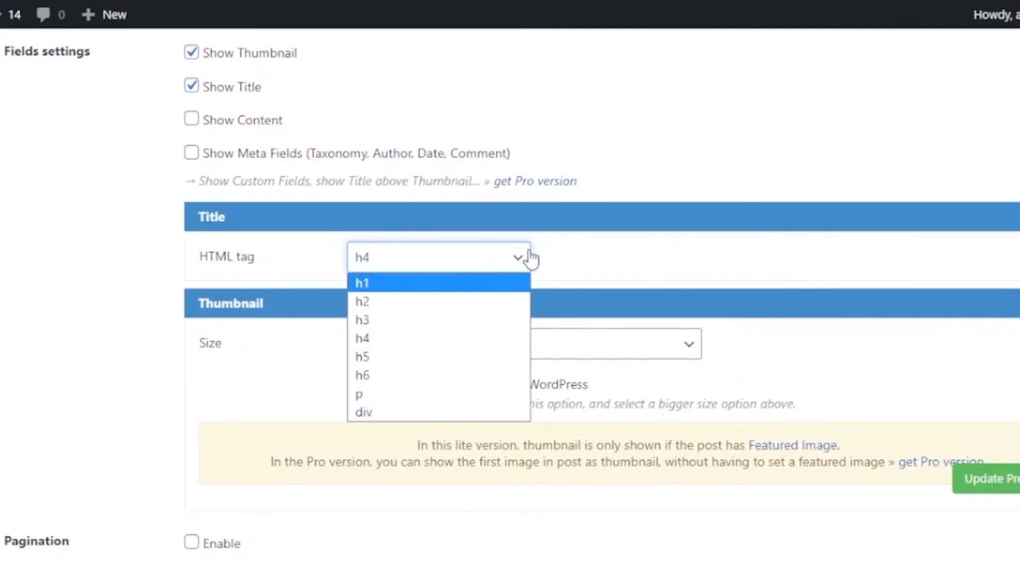
{"action": "left_click", "coordinate": [514, 260]}
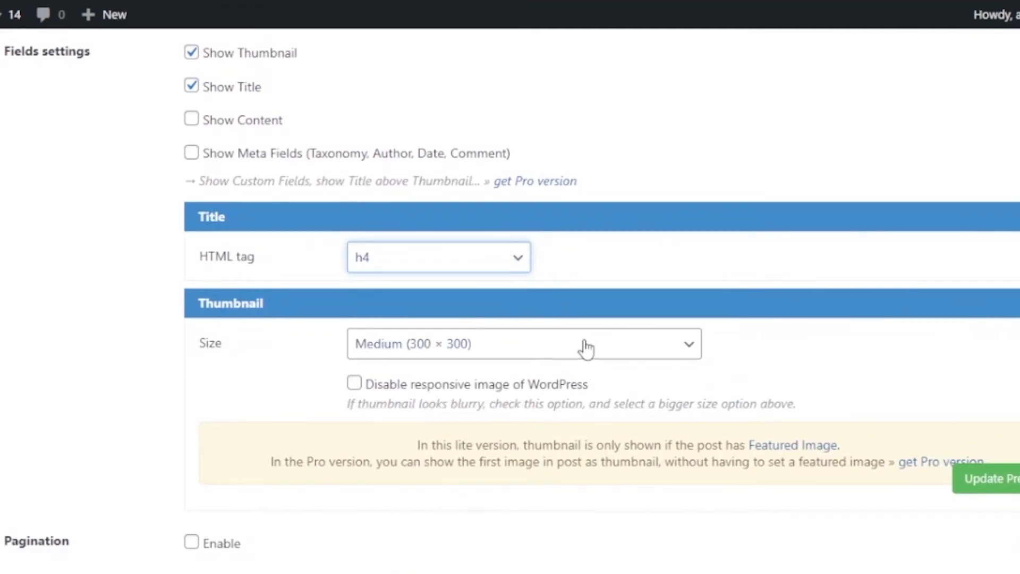
Set the view's thumbnail size to Thumbnail (150 × 150) and disable the responsive image of WordPress.
{"action": "left_click", "coordinate": [689, 348]}
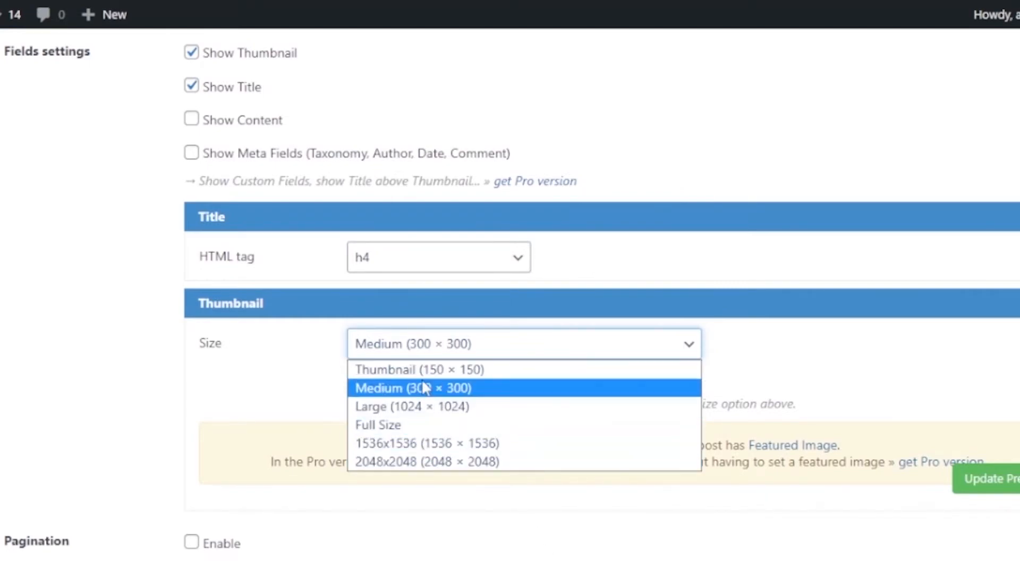
{"action": "left_click", "coordinate": [443, 376]}
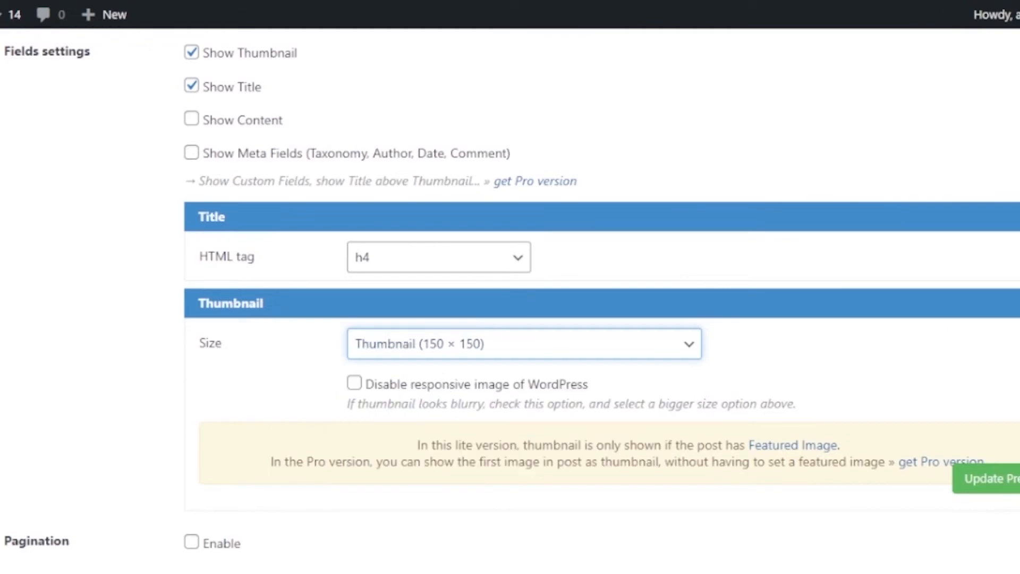
{"action": "scroll", "coordinate": [676, 402], "scroll_direction": "down", "scroll_amount": 3}
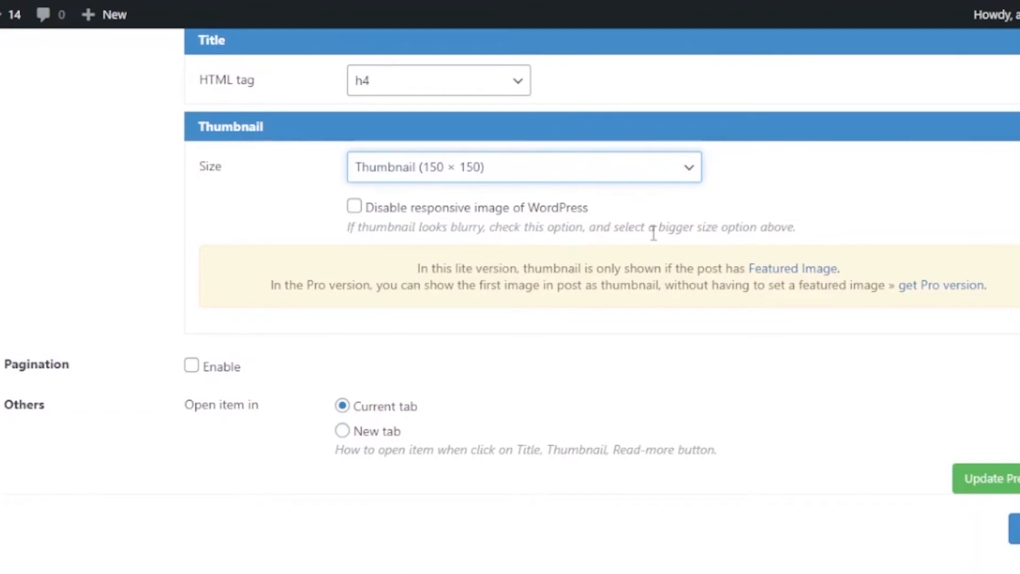
{"action": "left_click", "coordinate": [354, 208]}
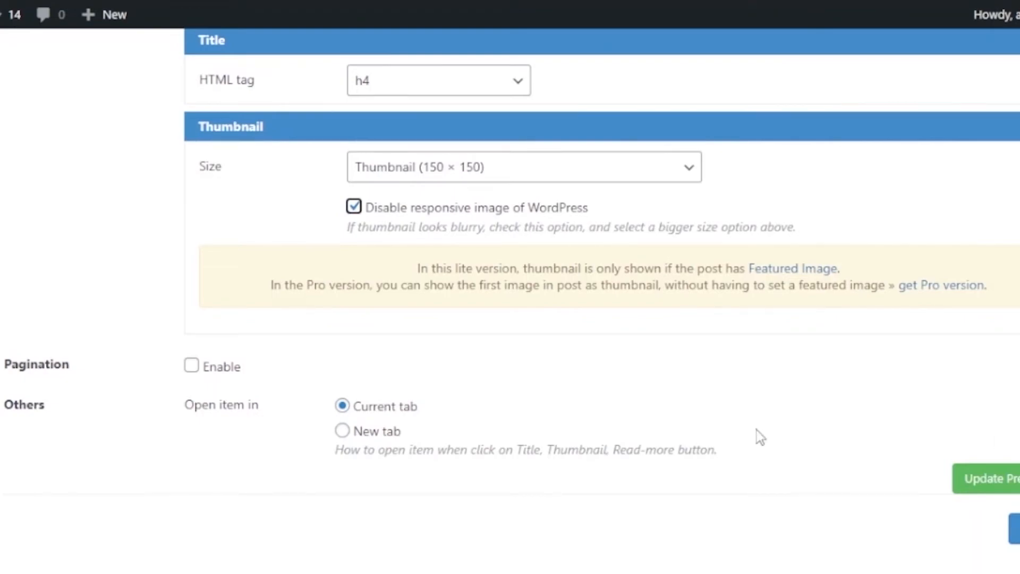
Try enabling pagination in the view's display settings, and turn it back off.
{"action": "left_click", "coordinate": [192, 366]}
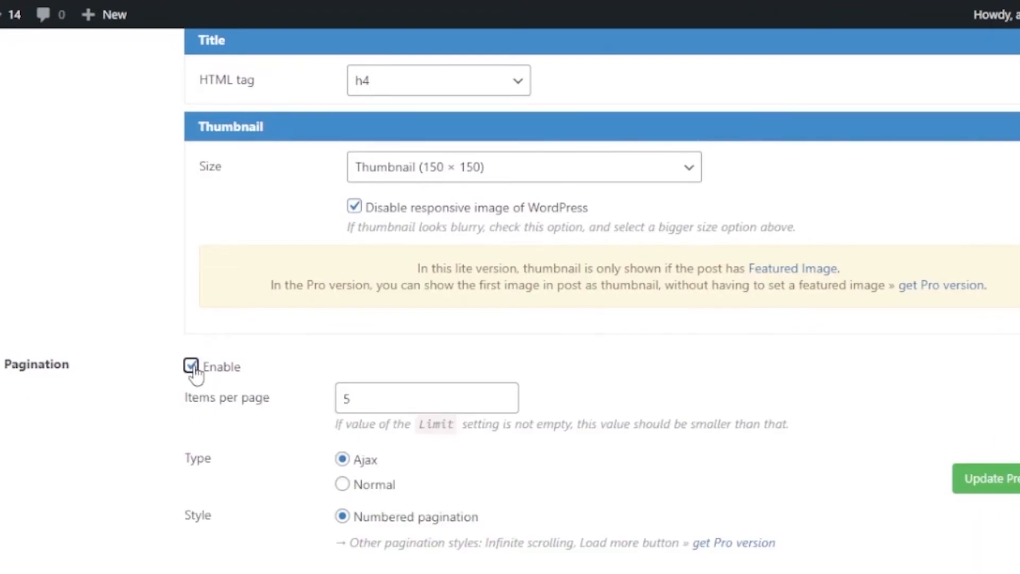
{"action": "scroll", "coordinate": [510, 319], "scroll_direction": "down", "scroll_amount": 3}
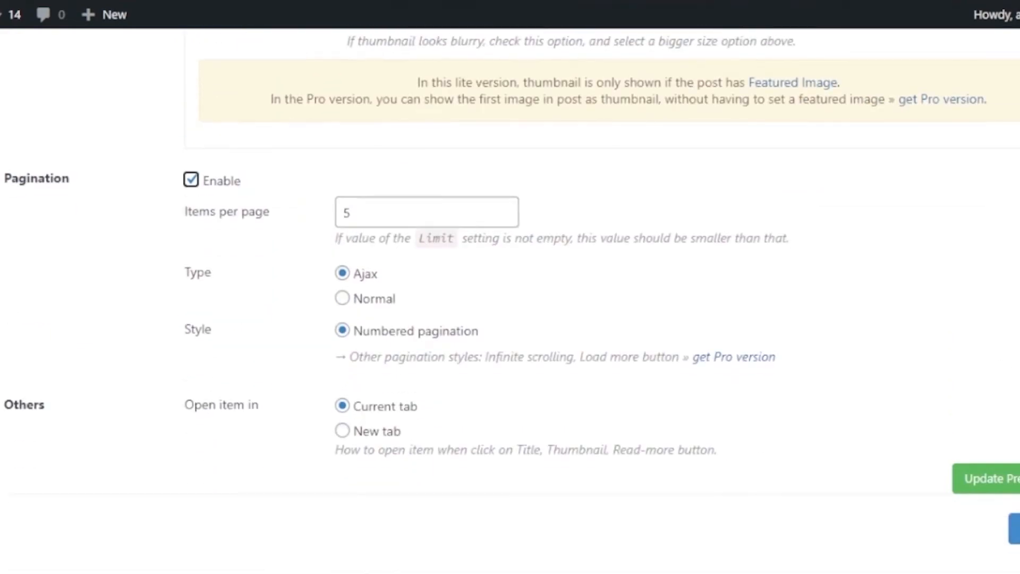
{"action": "left_click", "coordinate": [197, 182]}
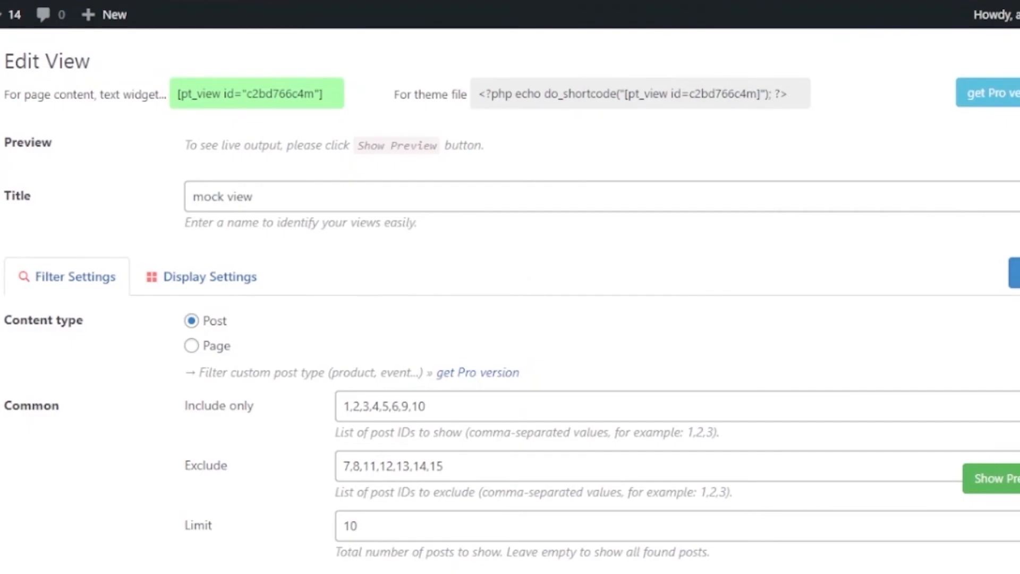
Open the list of all views in Content Views.
{"action": "left_click", "coordinate": [35, 270]}
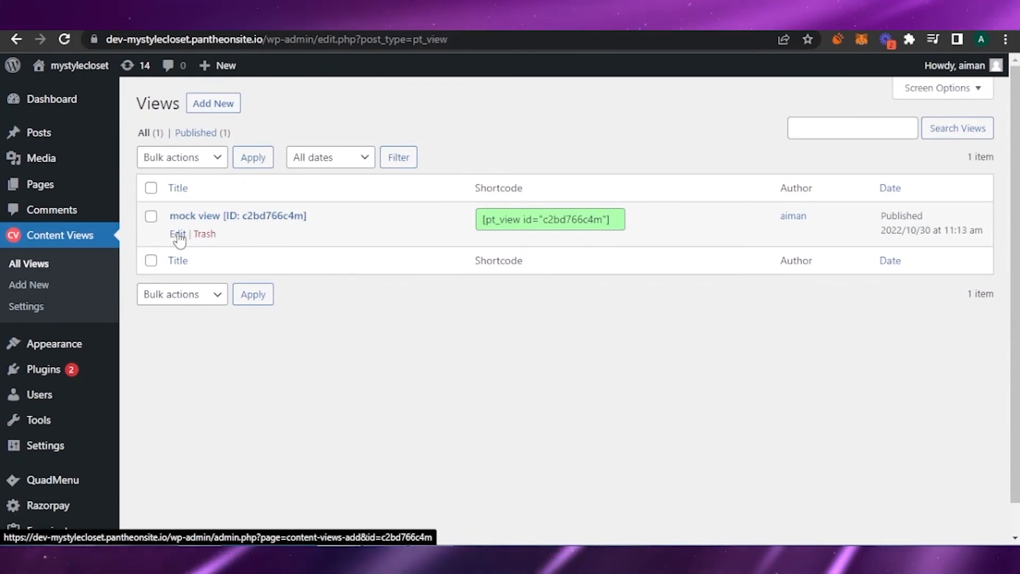
{"action": "mouse_move", "coordinate": [77, 72]}
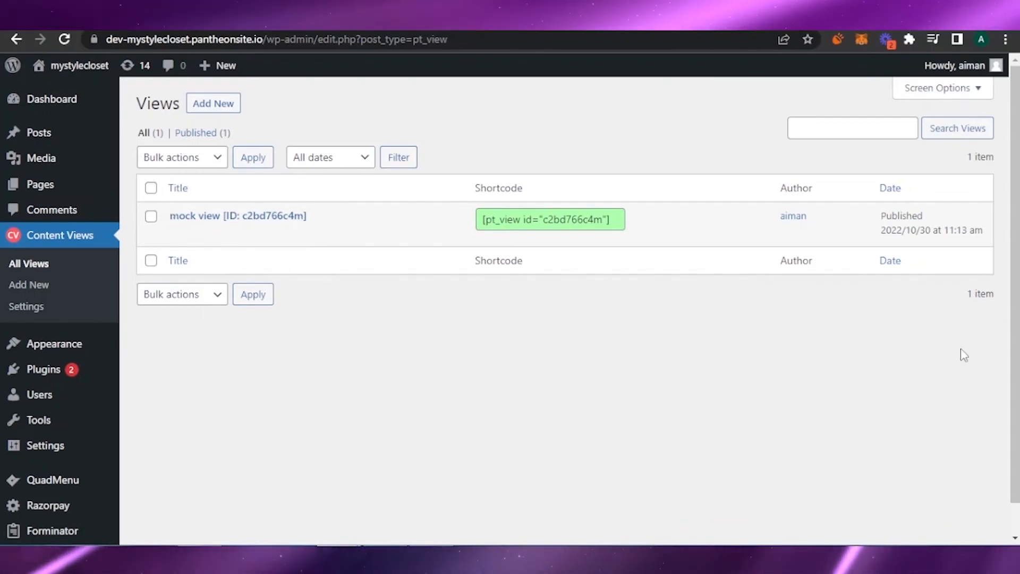
{"action": "scroll", "coordinate": [564, 311], "scroll_direction": "down", "scroll_amount": 1}
{"action": "scroll", "coordinate": [564, 311], "scroll_direction": "up", "scroll_amount": 1}
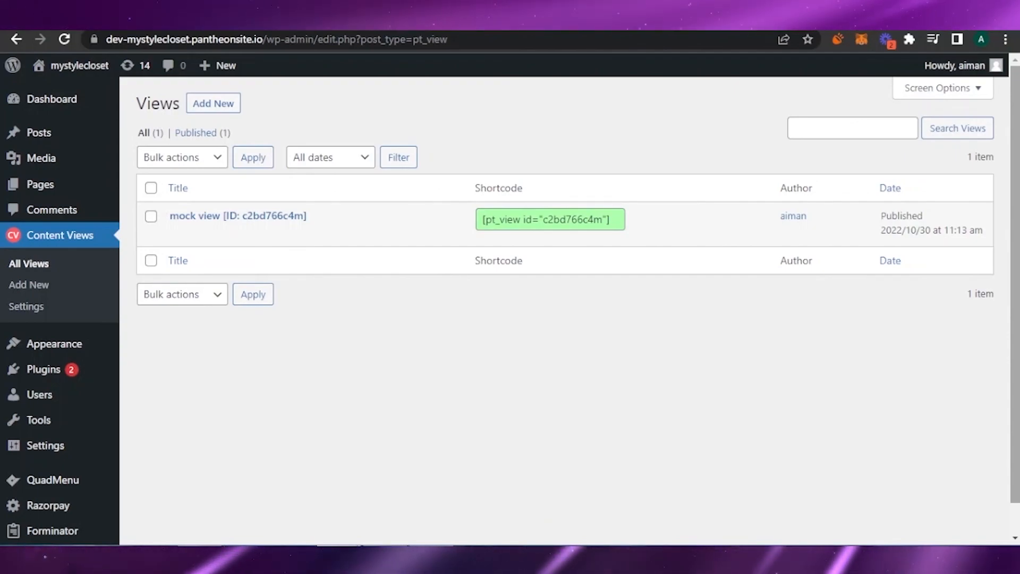
{"action": "scroll", "coordinate": [563, 308], "scroll_direction": "down", "scroll_amount": 1}
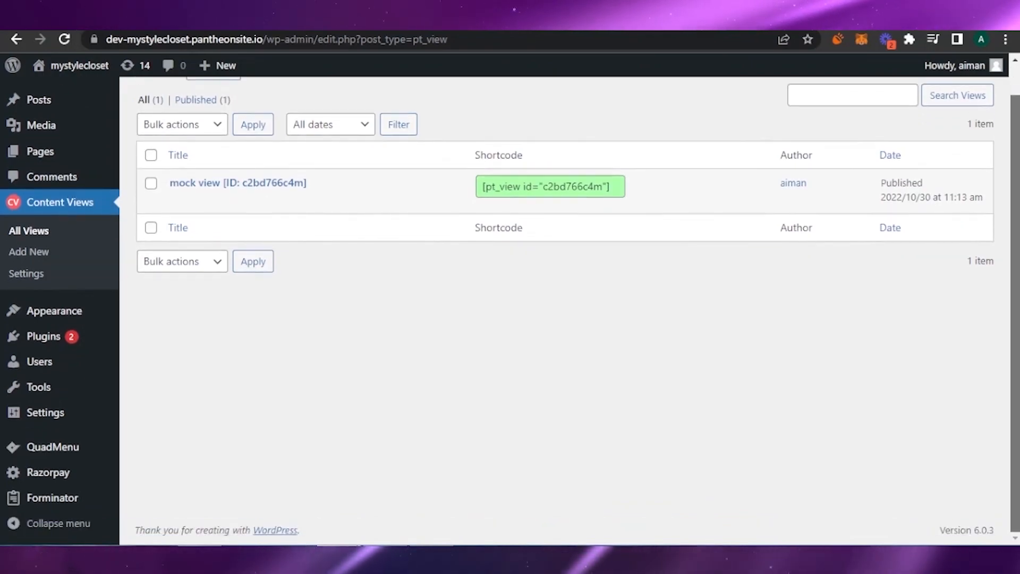